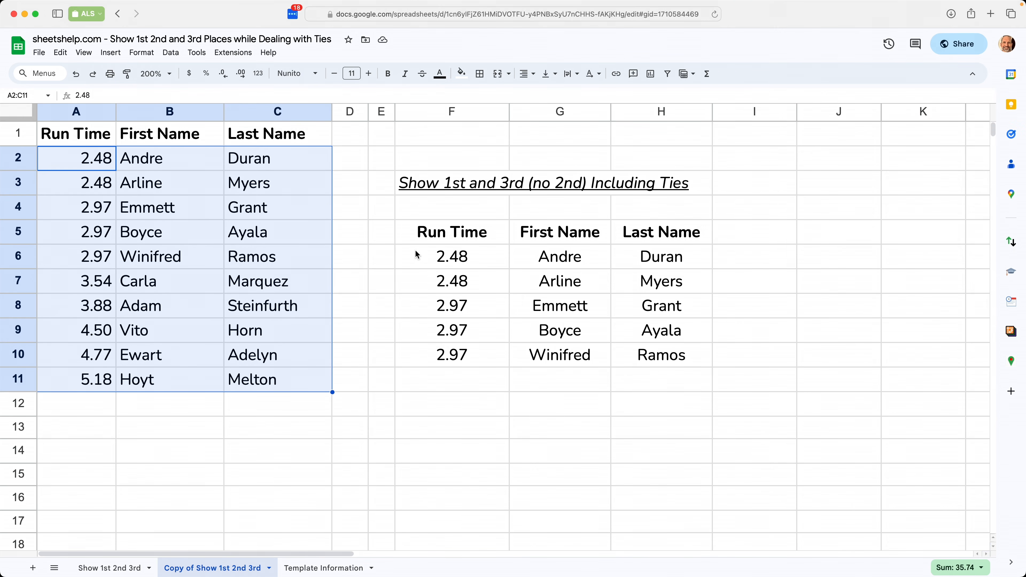
- Clear the old results from F6:H10 under the Run Time, First Name and Last Name headers
left_click_drag(669, 359, 448, 260)
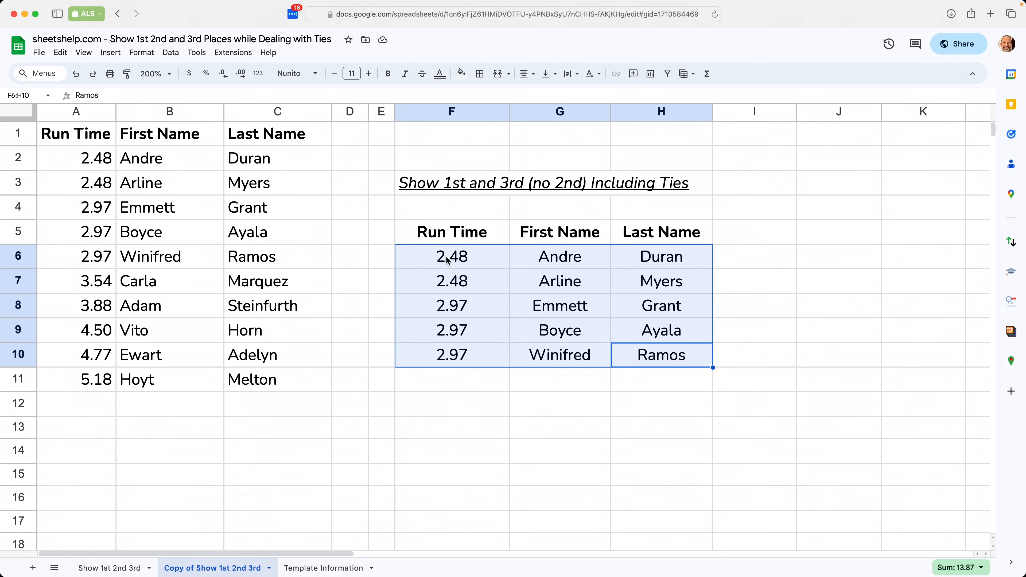
key("Delete")
key("Up")
key("shift+Right")
key("Up")
key("Up")
key("Up")
key("Up")
- Select F6 as the starting cell for the new formula
left_click_drag(461, 255, 466, 439)
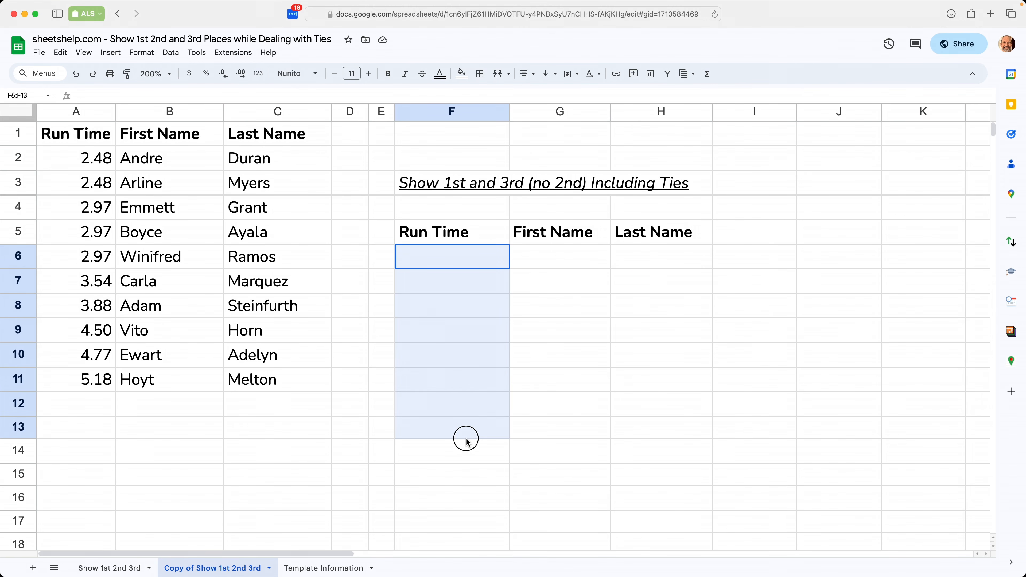
left_click_drag(468, 260, 694, 272)
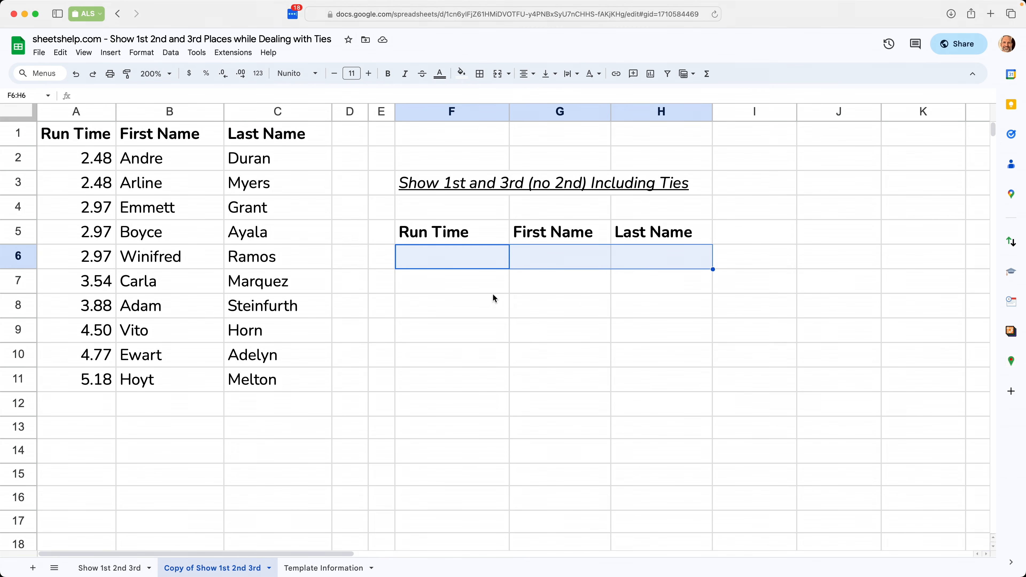
left_click(443, 260)
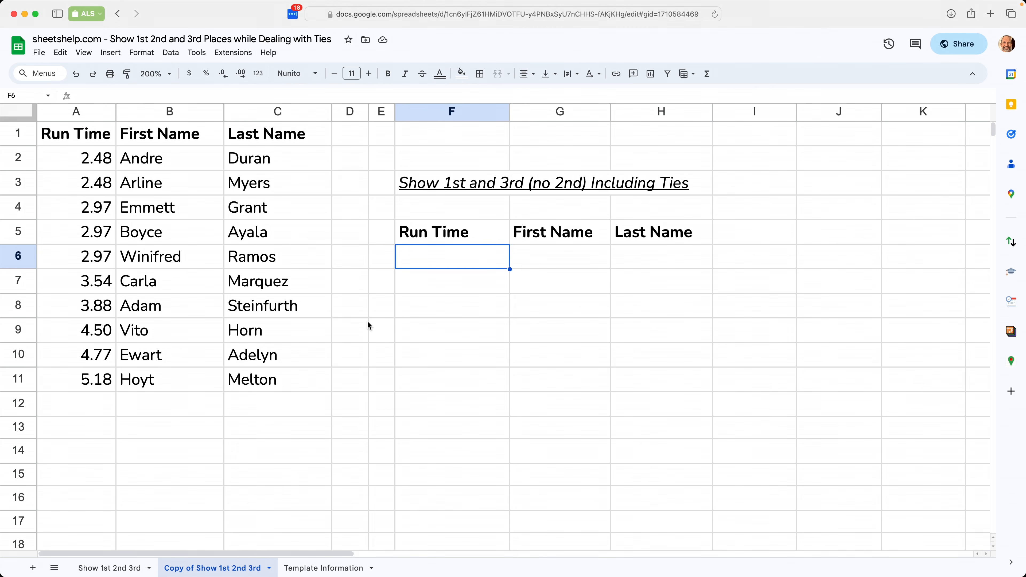
- Enter =SORTN(A2:C11,3) in F6, returning run times 2.48, 2.48 and 2.97 with names
type("=")
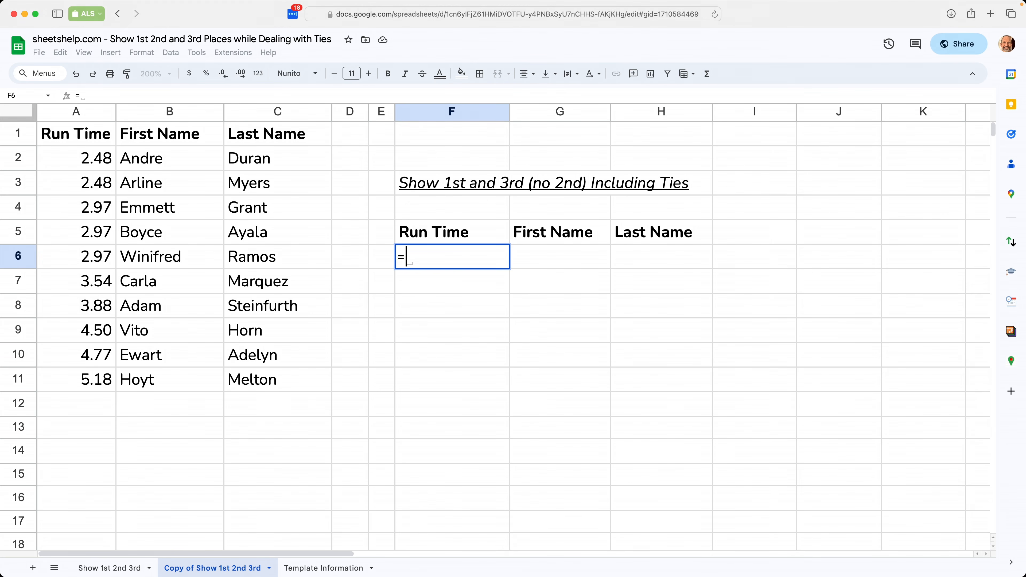
type("SORTN")
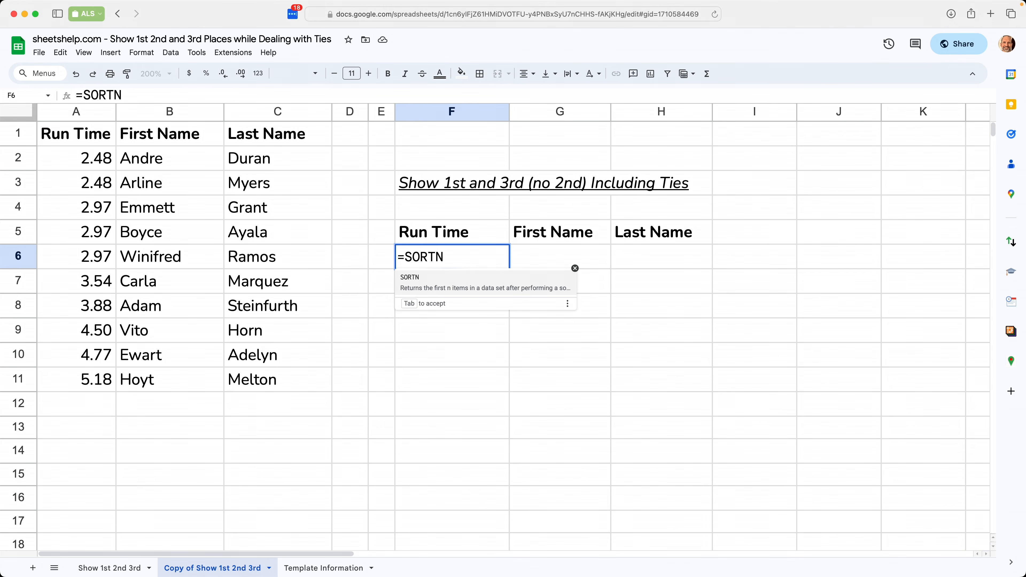
type("(")
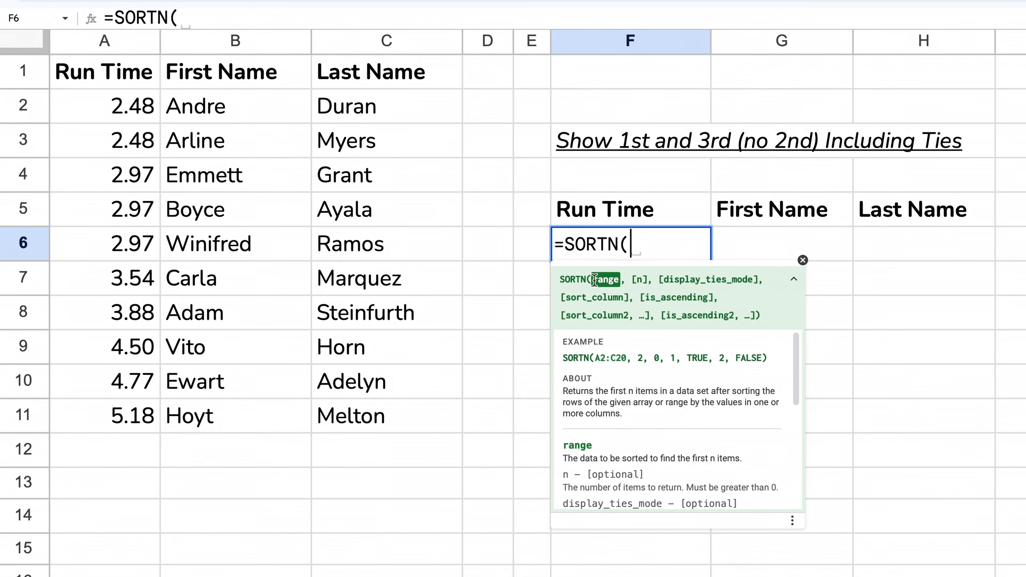
type("A2")
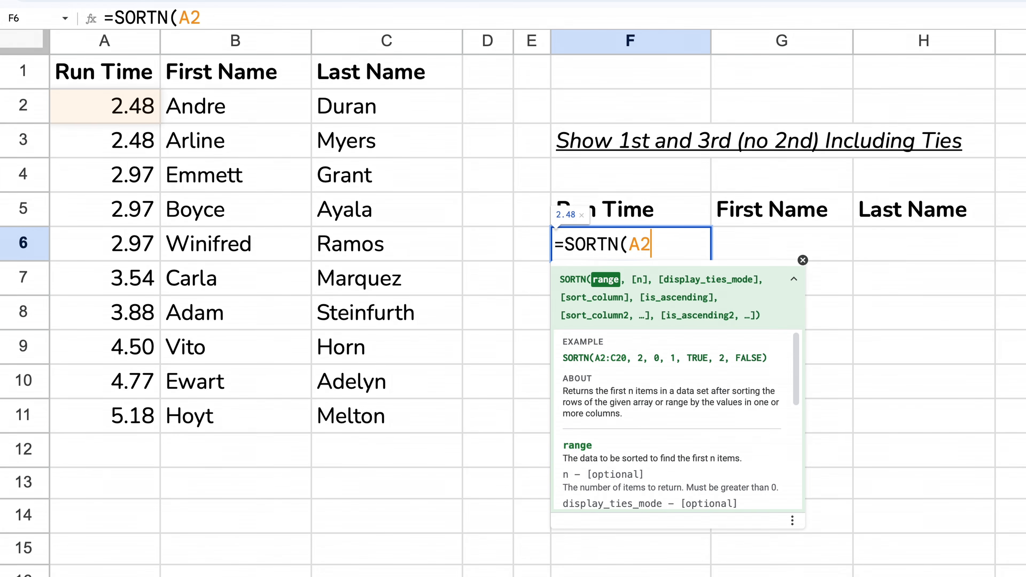
type(":")
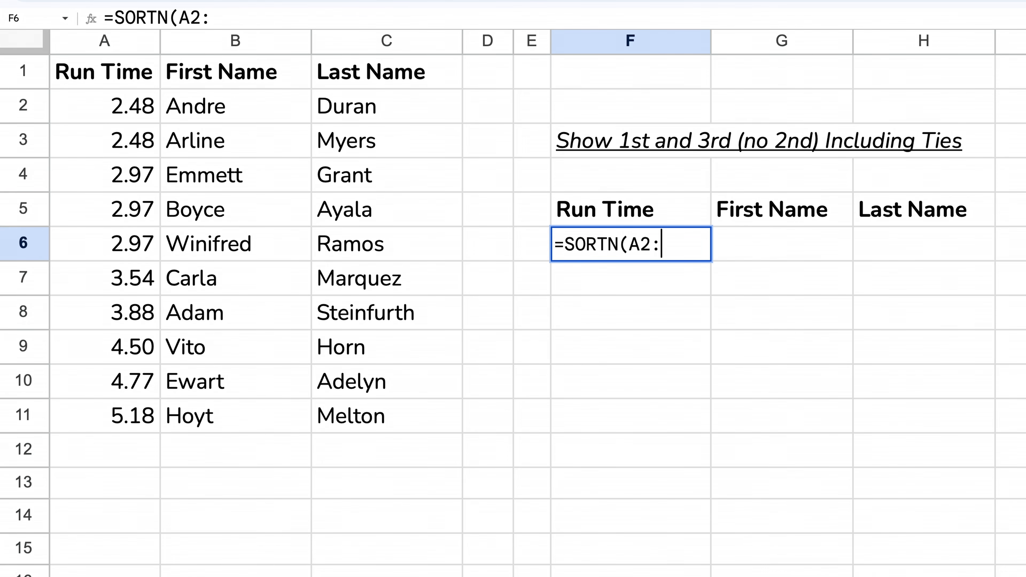
type("C11,")
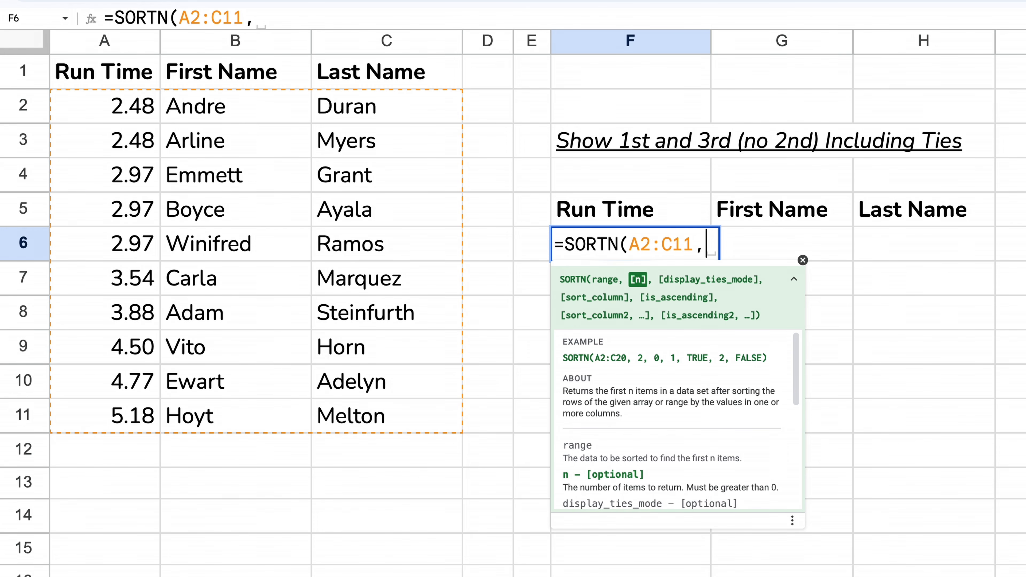
type("3,")
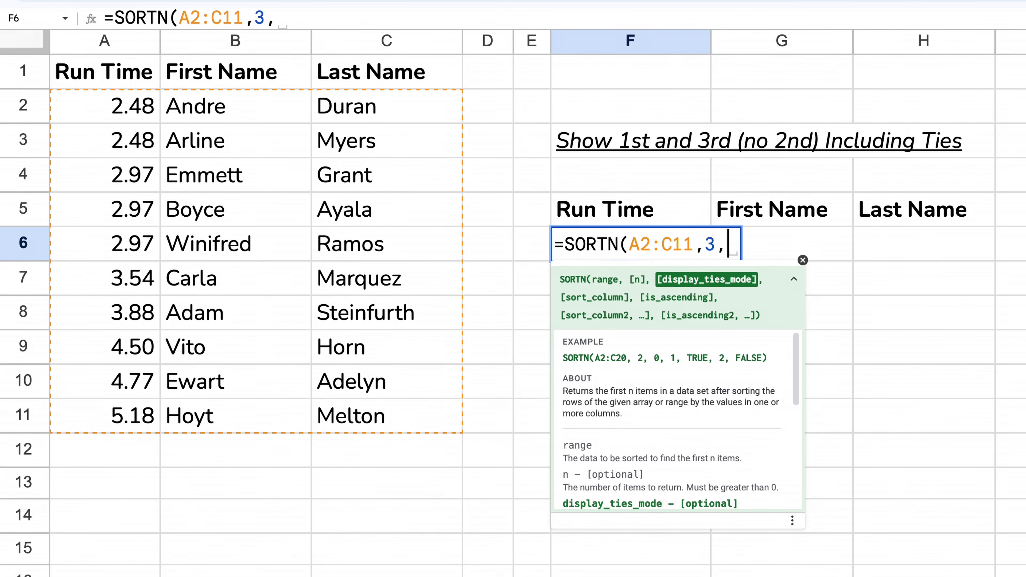
key("BackSpace")
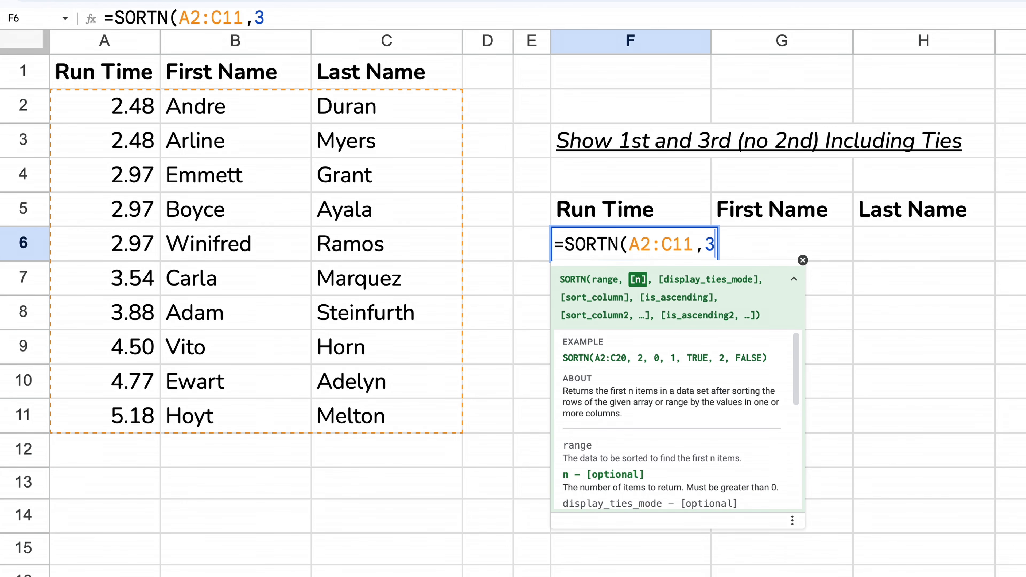
type(")")
key("Return")
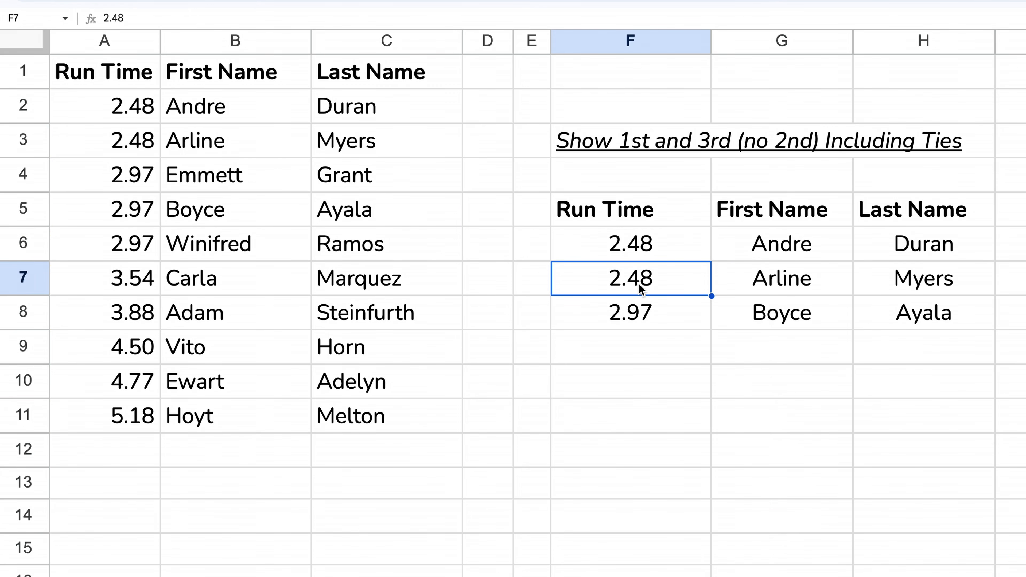
- Review the SORTN output: two tied 2.48 times but only one 2.97 shown
left_click(662, 244)
left_click_drag(662, 261, 664, 268)
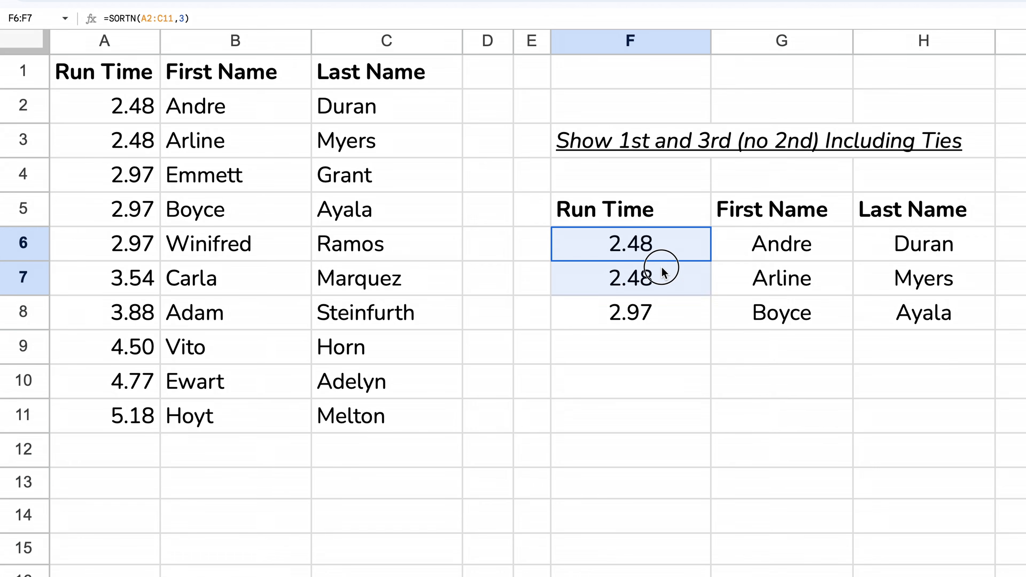
left_click(668, 330)
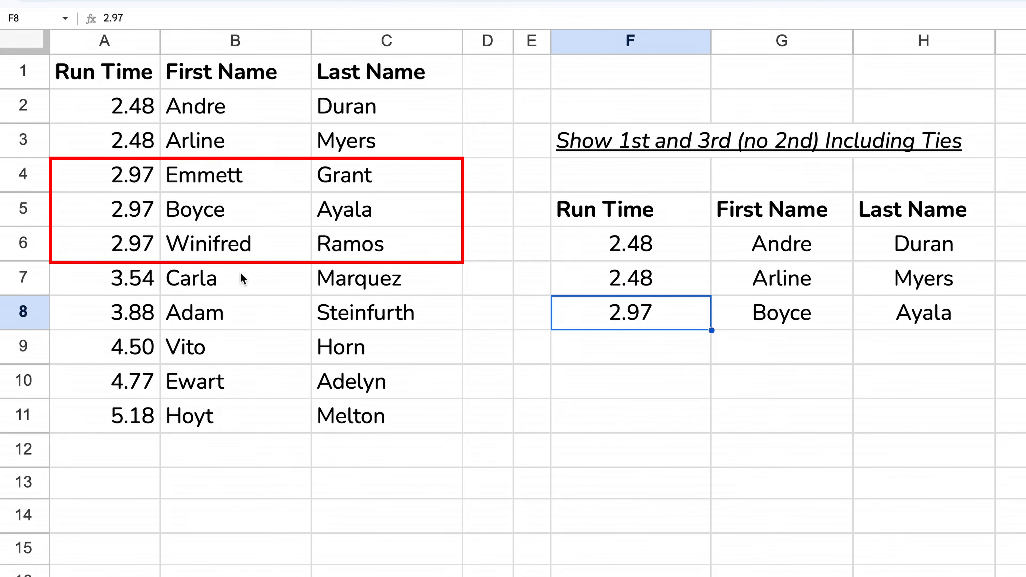
- Open F6's formula for editing with the cursor right after the 3 argument
left_click(619, 242)
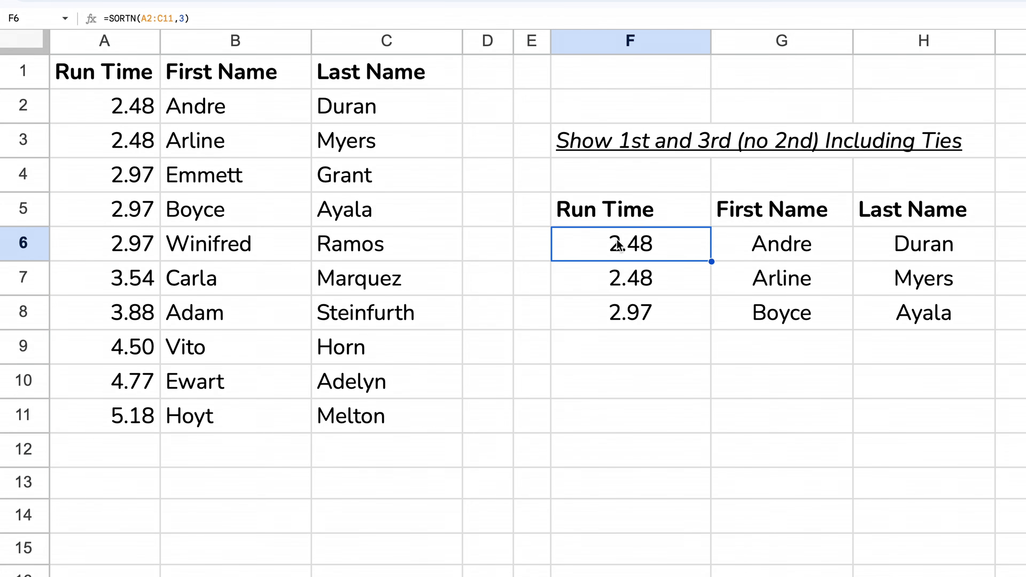
double_click(620, 239)
left_click(710, 245)
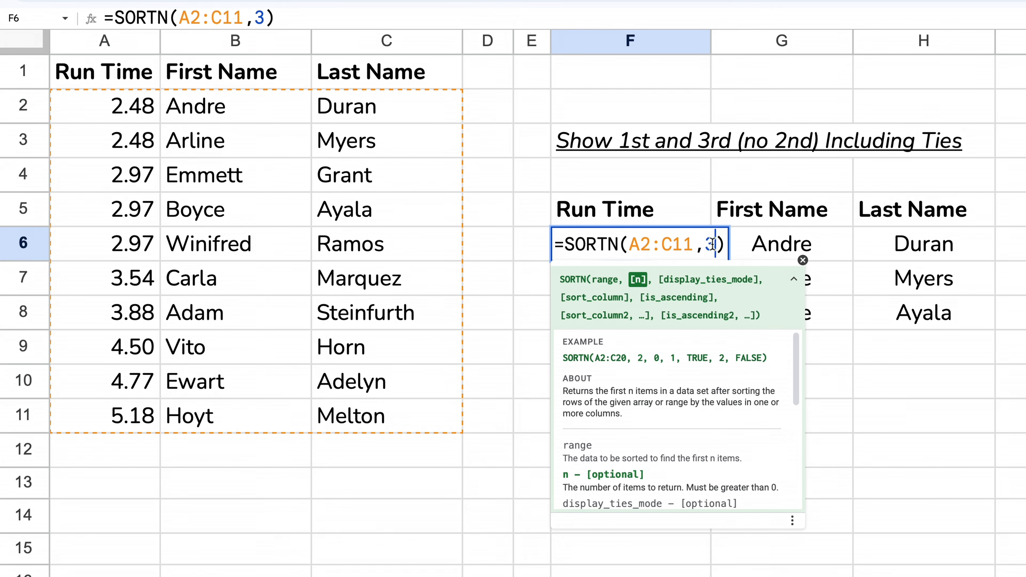
- Add a comma after the 3 to see the ties-mode hint, then load sheetshelp.com/sortn in Safari
type(",")
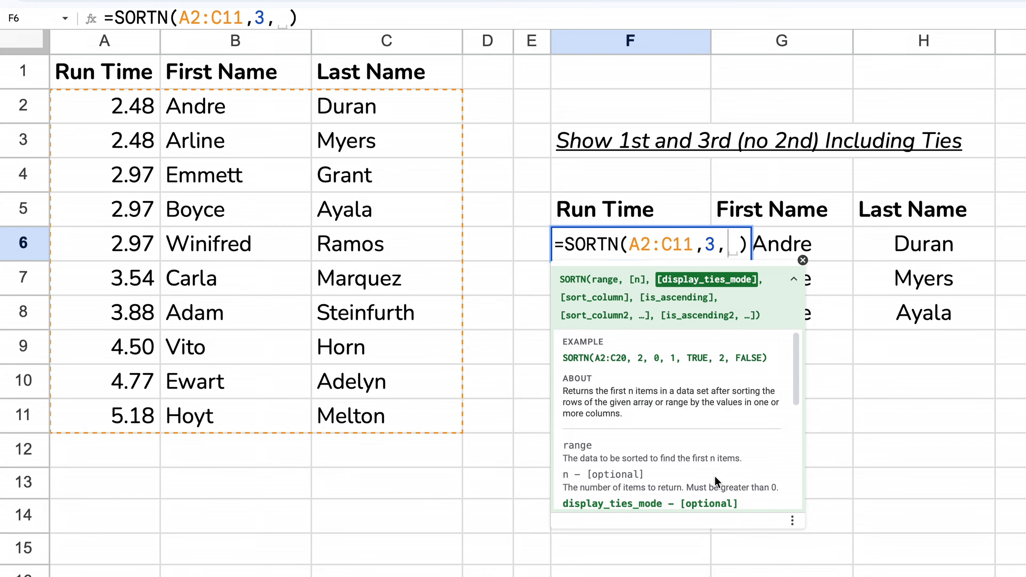
scroll(715, 476, "down", 5)
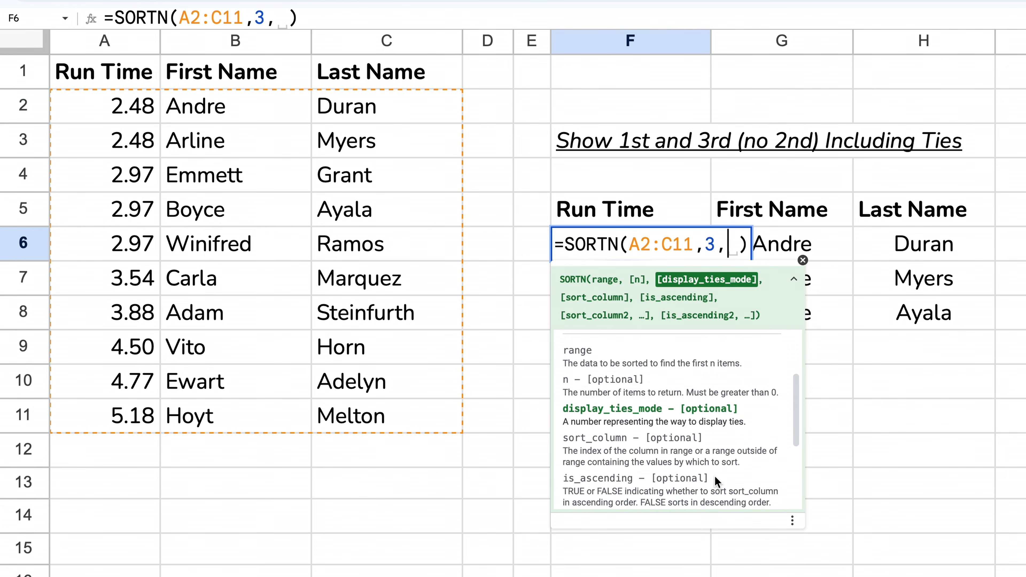
scroll(715, 475, "down", 3)
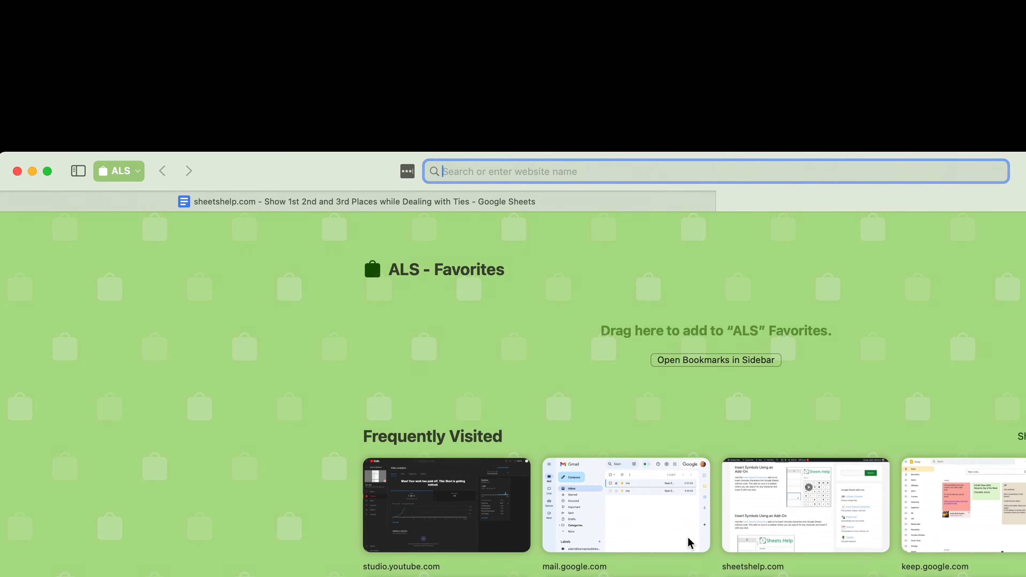
type("sheetshelp.com/sortn")
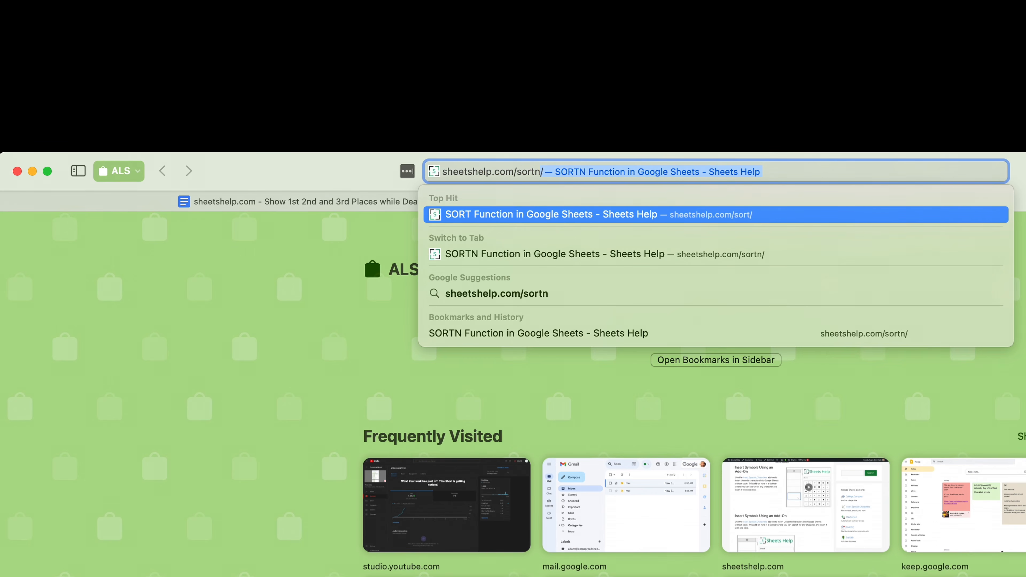
key("Return")
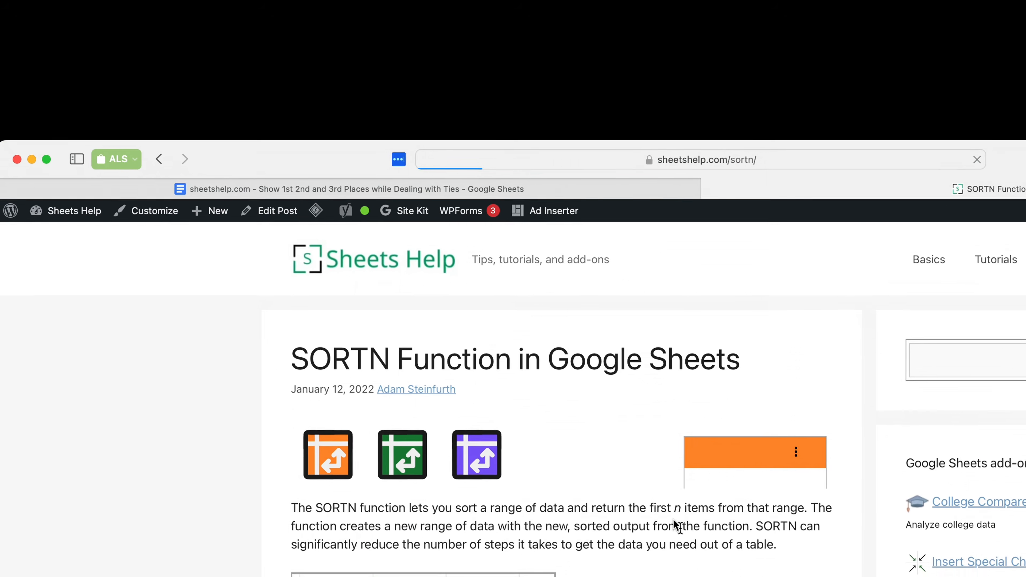
- Highlight the display_ties_mode 1 description in the article's Syntax section, then return to Google Sheets
scroll(477, 397, "down", 6)
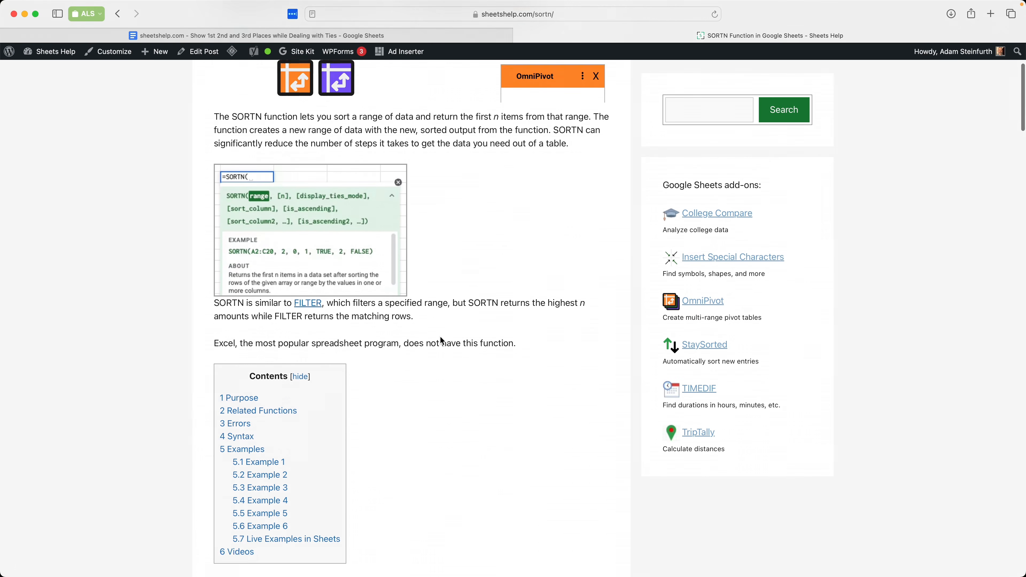
scroll(441, 341, "down", 15)
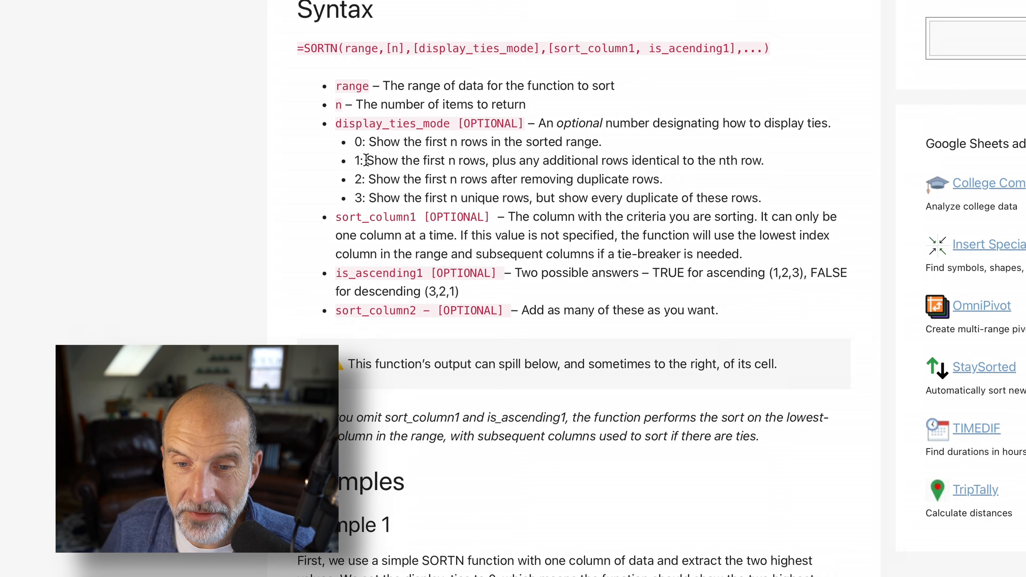
left_click_drag(366, 160, 554, 160)
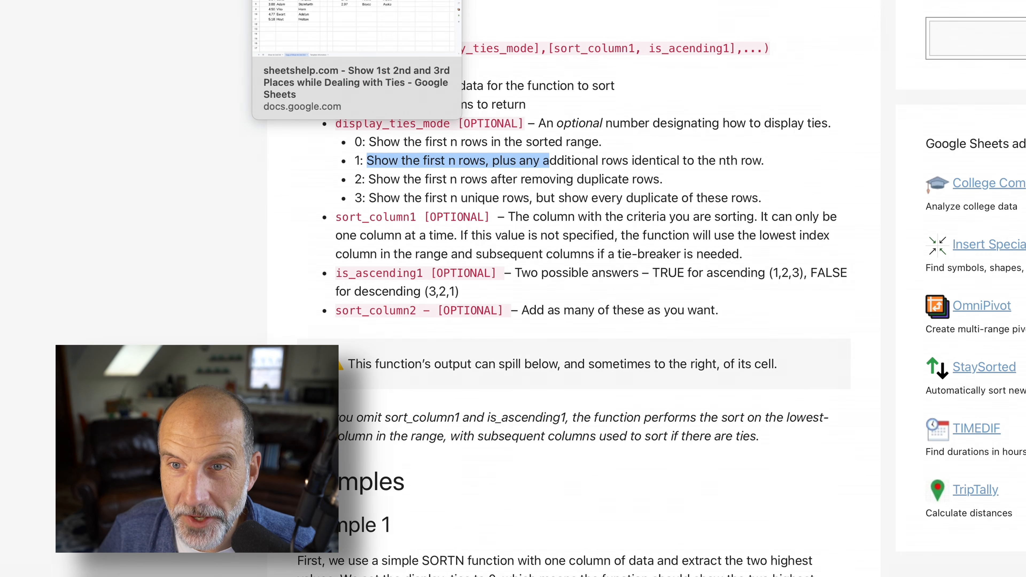
left_click(307, 0)
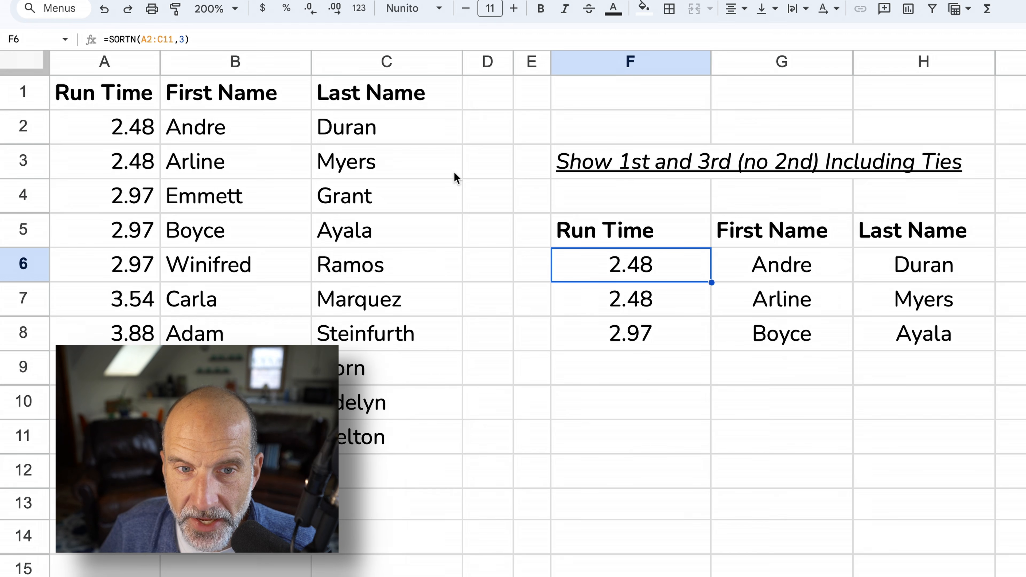
- Extend F6's formula to =SORTN(A2:C11,3,1,1,TRUE) so all tied 2.97 times appear
left_click(185, 40)
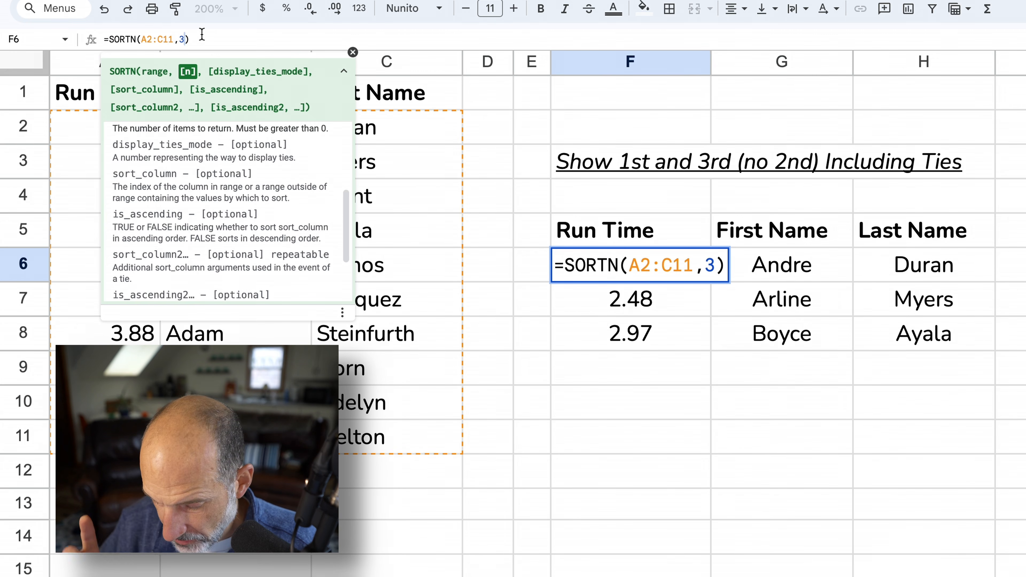
type(",1")
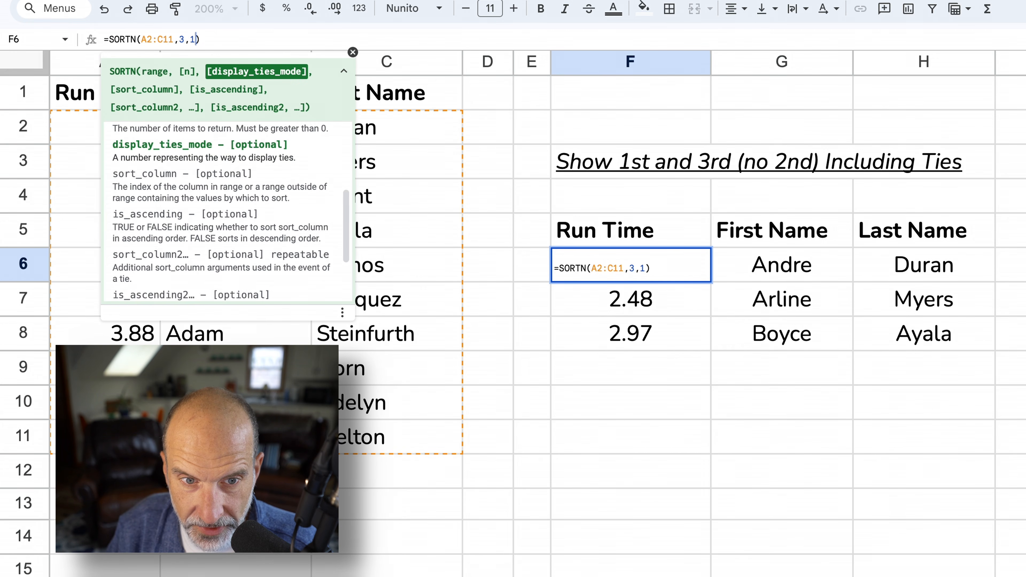
type(",1")
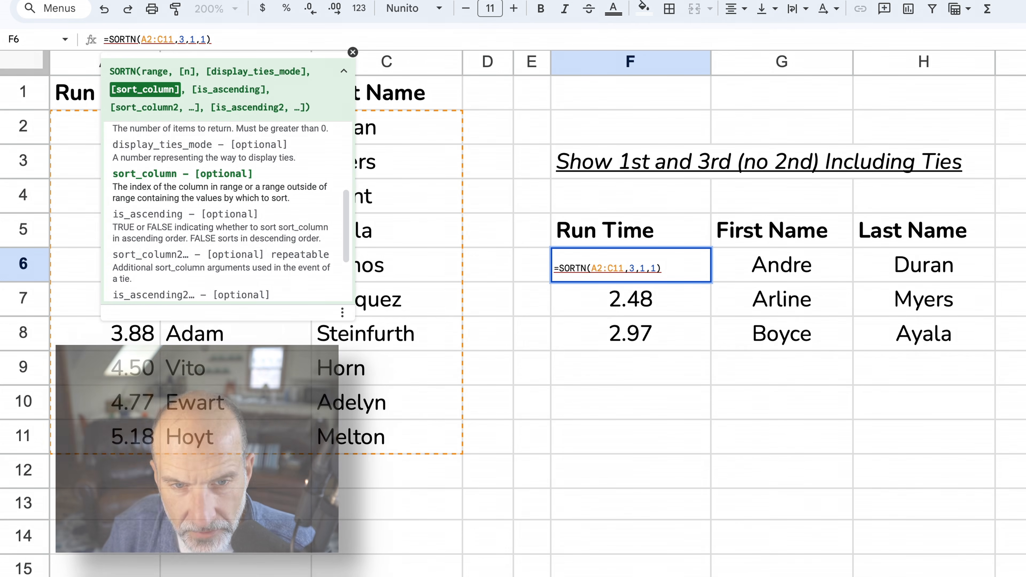
type(",")
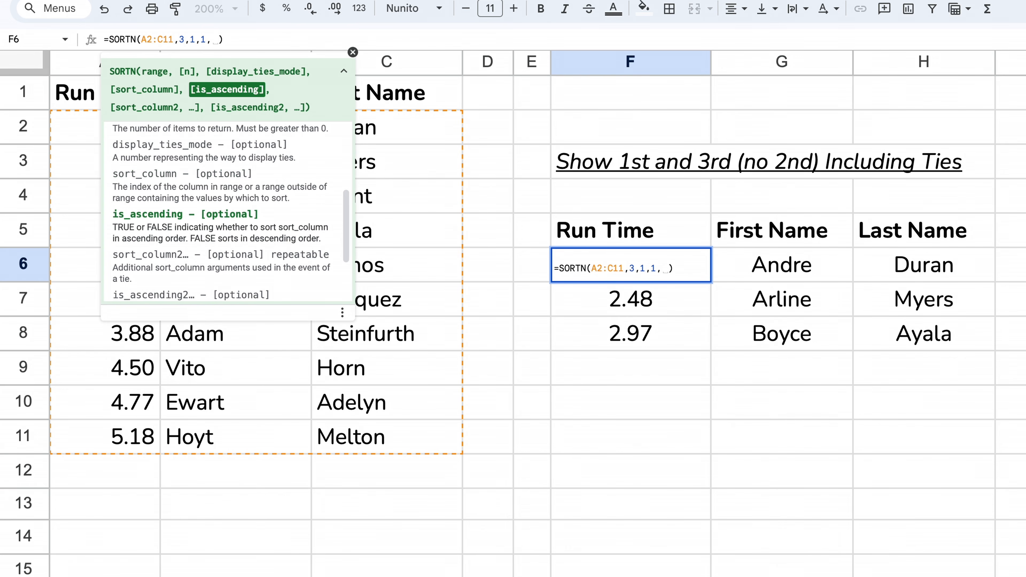
type("TRUE")
key("Return")
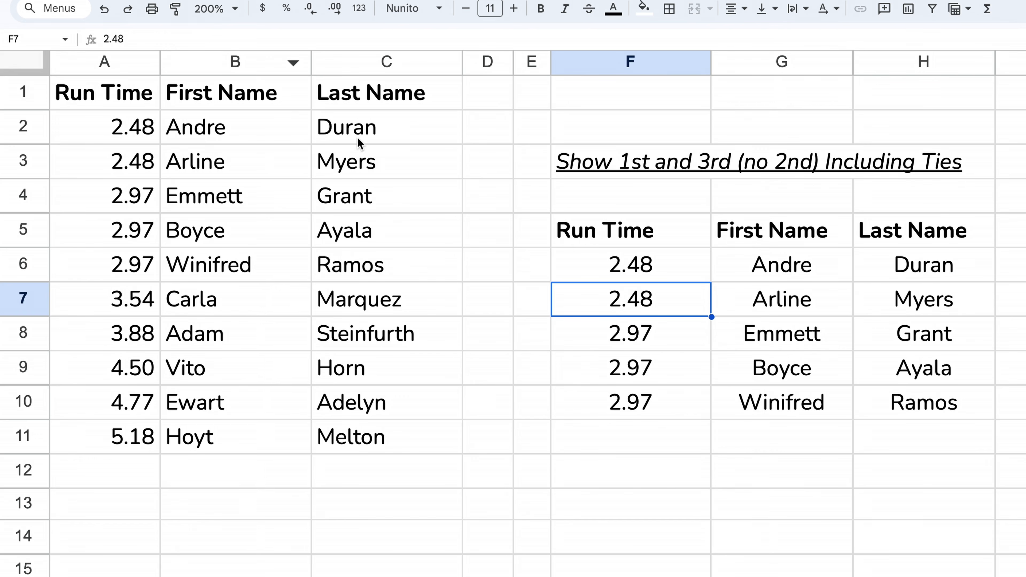
left_click(694, 270)
- Review the five results (two tied at 2.48, three at 2.97), then select A1:H11
left_click(682, 302)
left_click(530, 266)
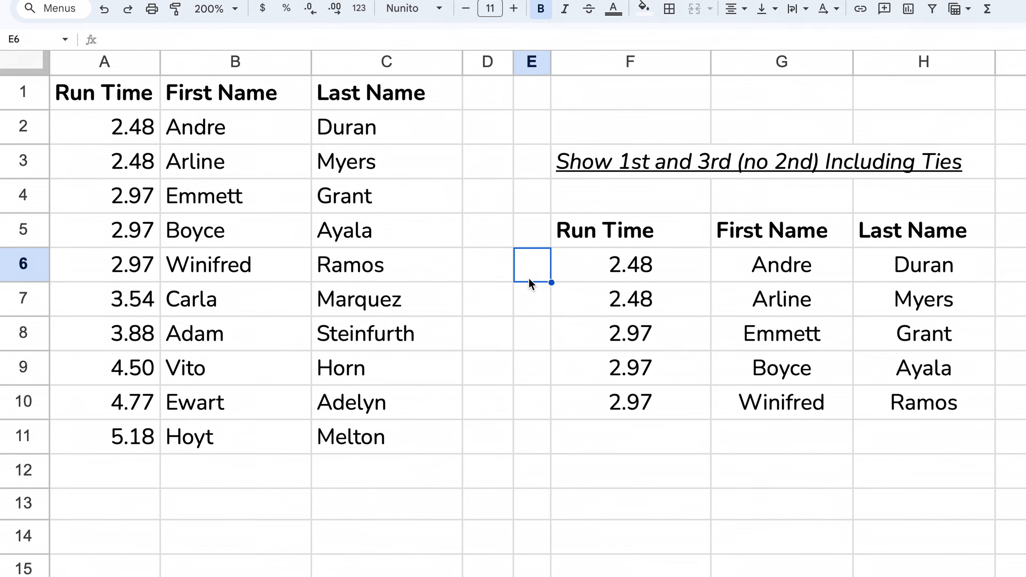
left_click(540, 299)
left_click(537, 268)
left_click(543, 306)
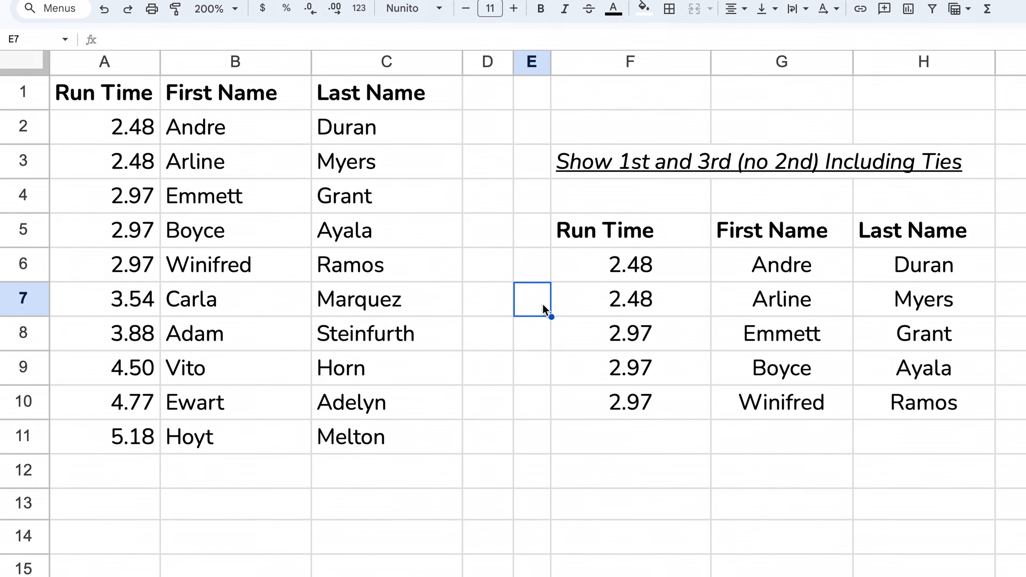
left_click(544, 342)
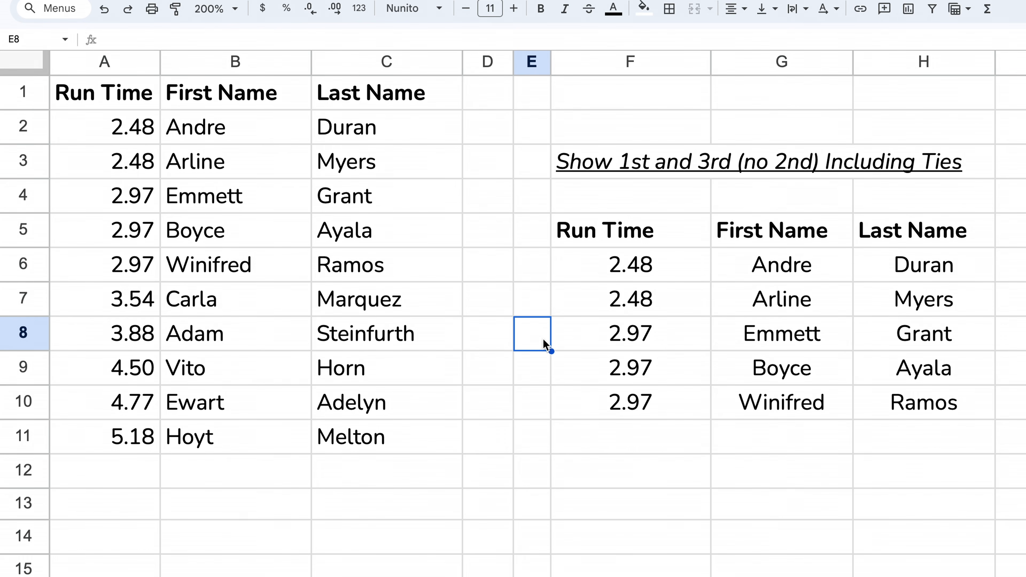
left_click_drag(542, 339, 532, 398)
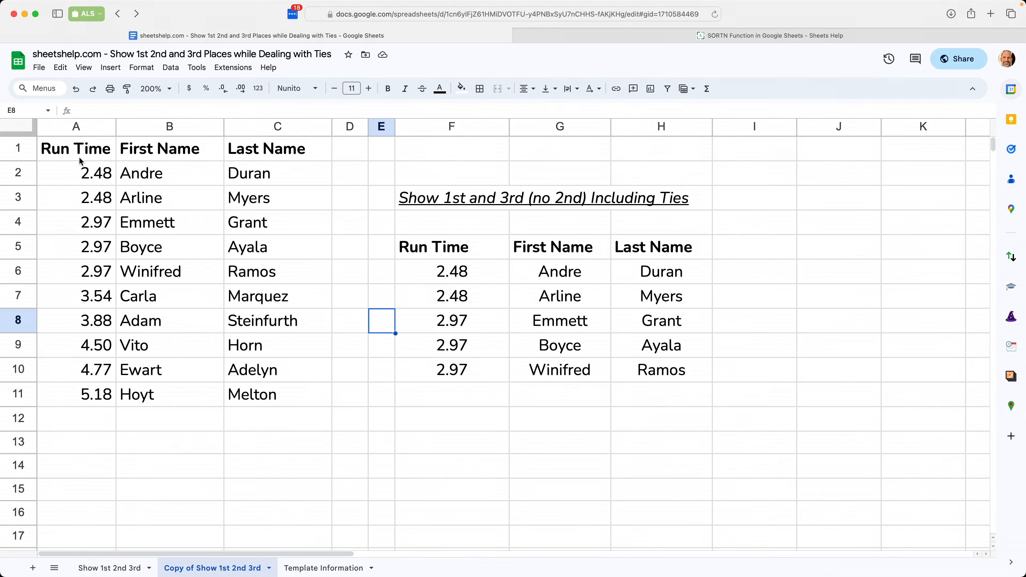
left_click(86, 136)
left_click_drag(76, 155, 655, 401)
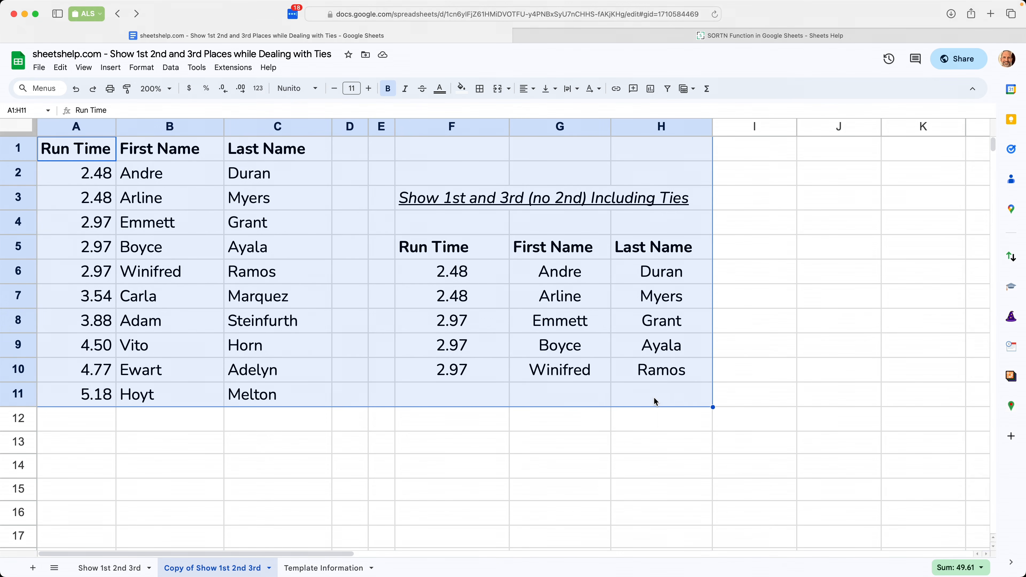
- Apply the Sheets Shortcuts add-on's Clean & Prep Data formatting to A1:H11
left_click(1010, 316)
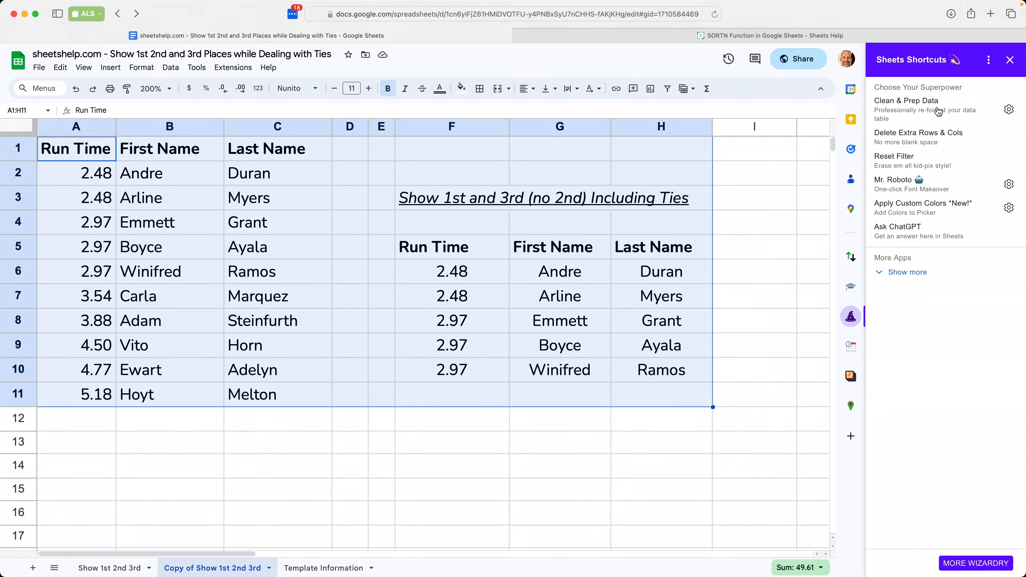
left_click(938, 111)
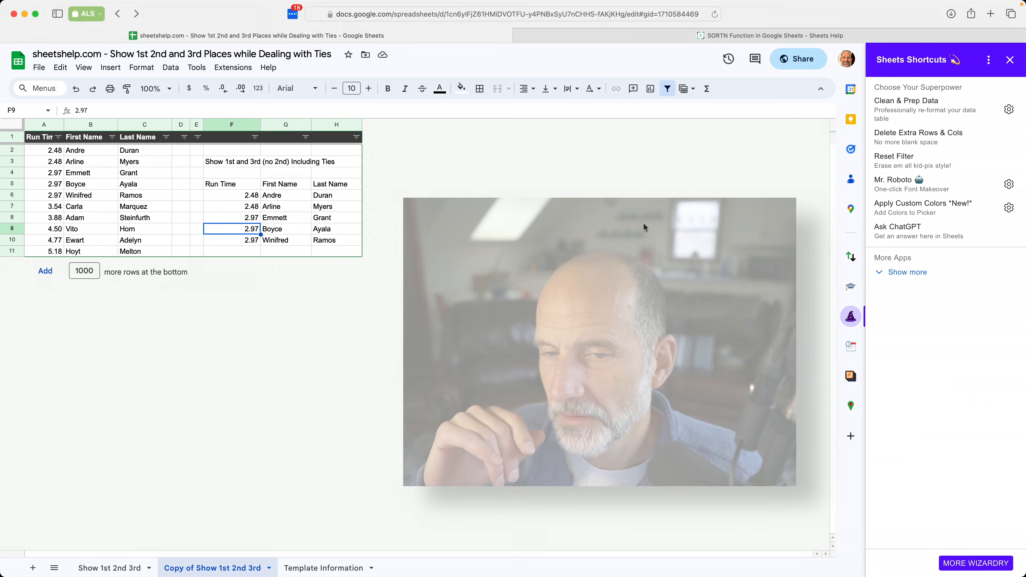